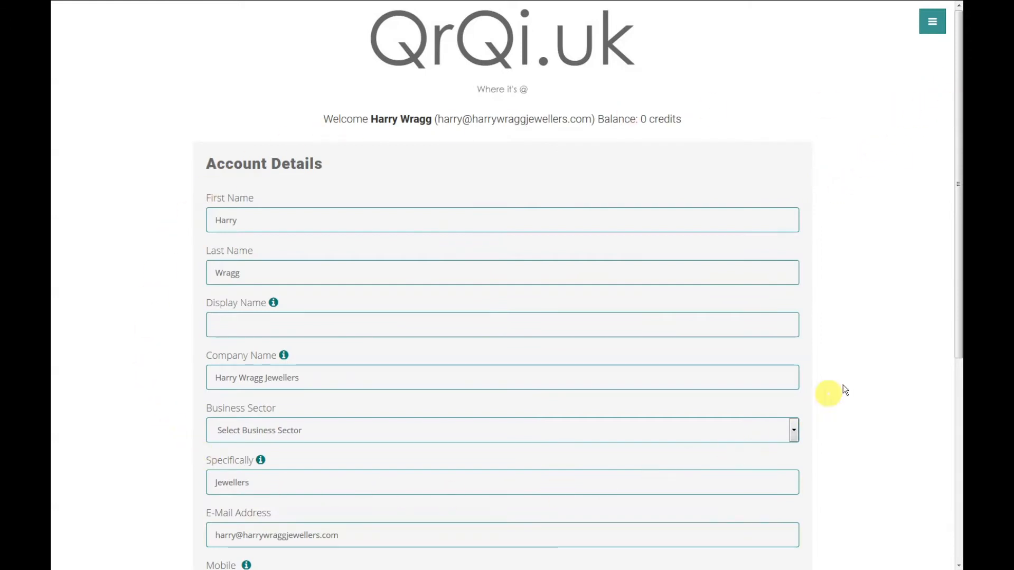
- Set the display name to the company name, sector to Retailer, add the mobile number, and save
left_click_drag(960, 248, 960, 329)
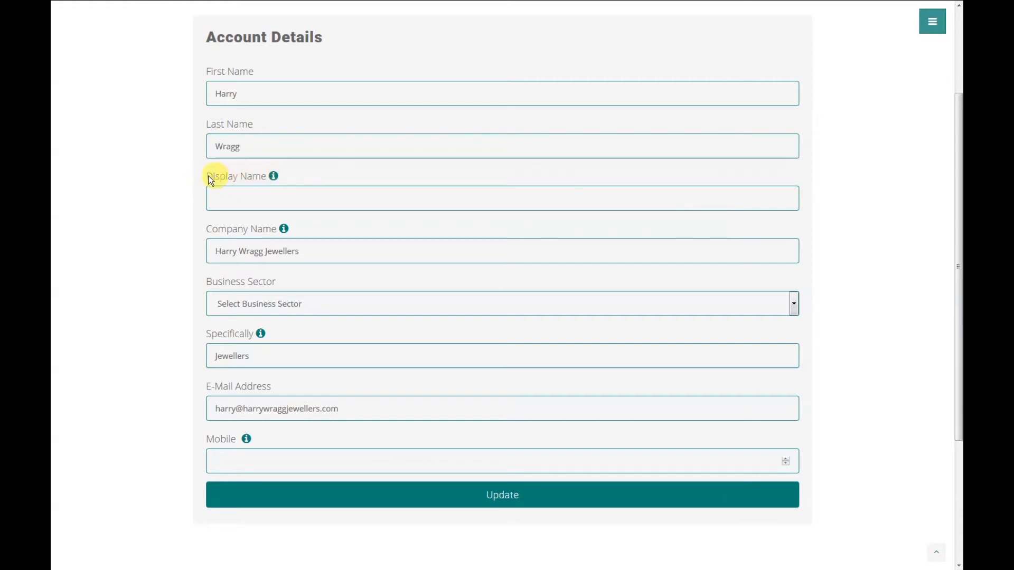
left_click(233, 200)
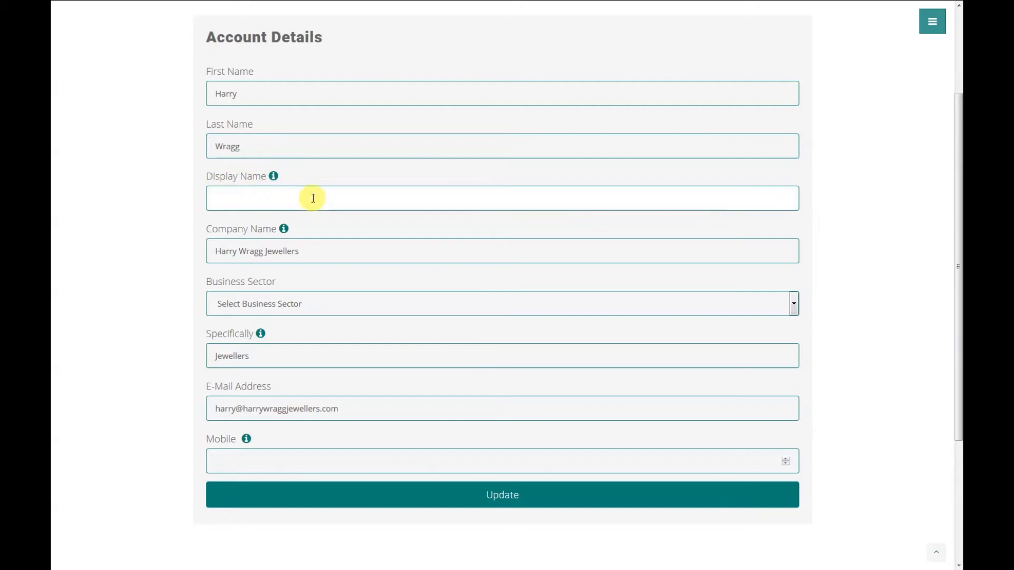
type("Har")
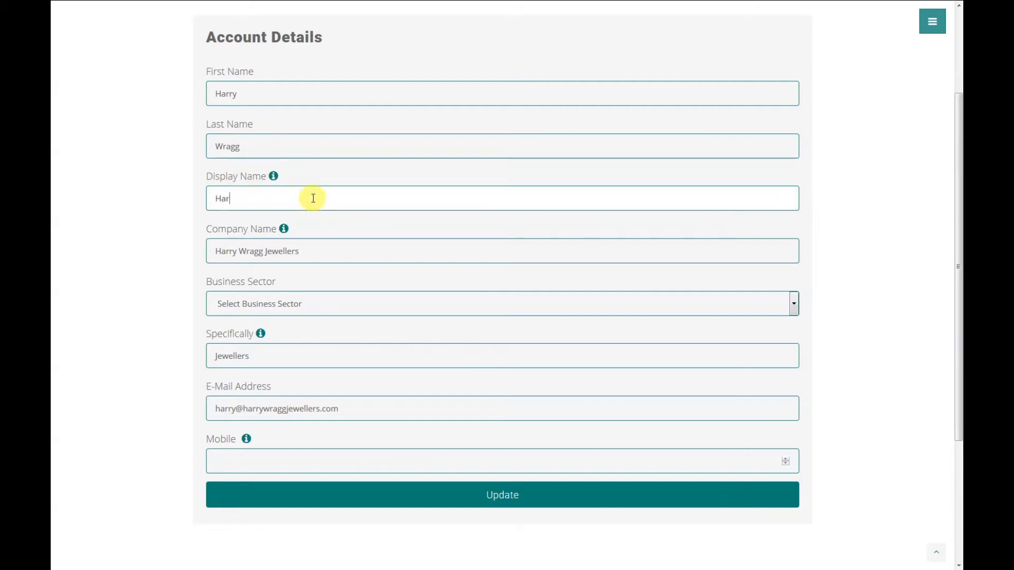
type("ry Wragg Jewellers")
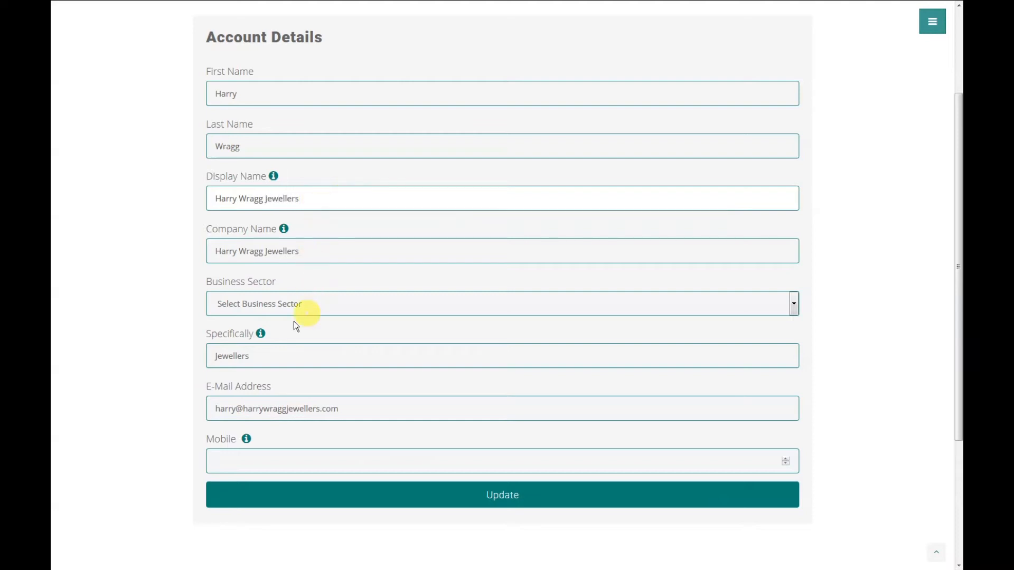
left_click(219, 463)
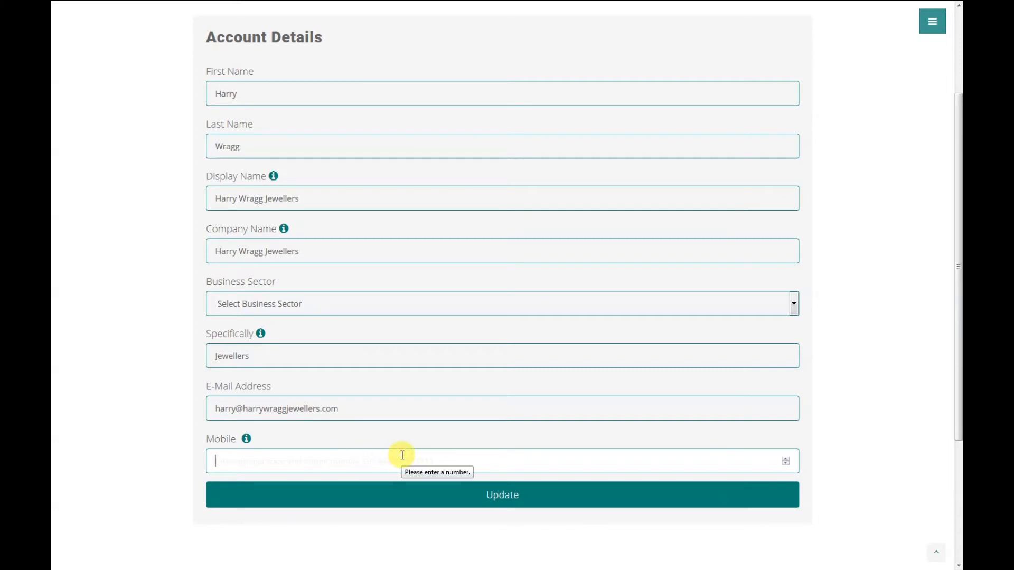
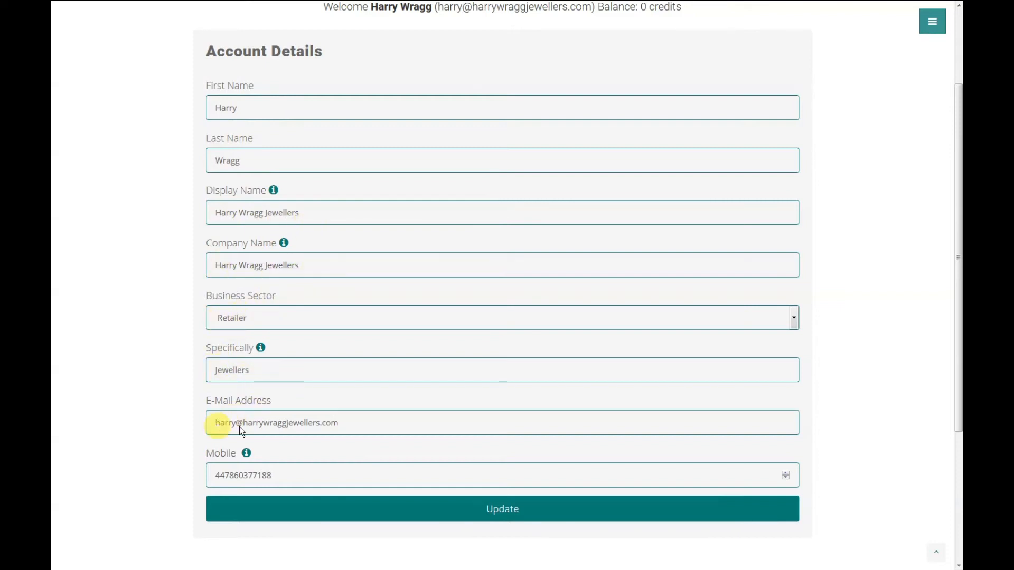
left_click(512, 515)
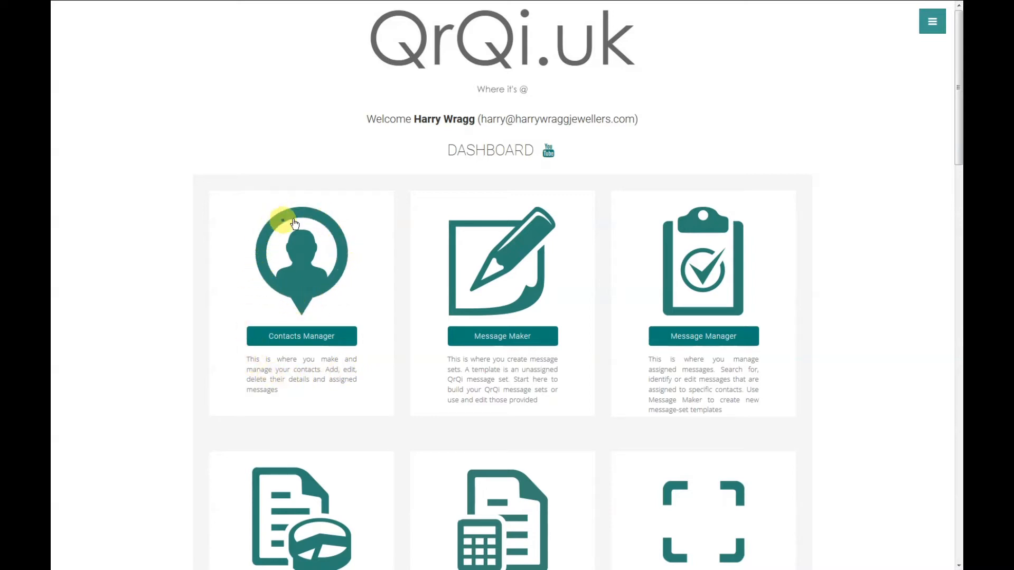
- Open the Contacts Manager's empty Add Contact page, then return to the dashboard
left_click(303, 338)
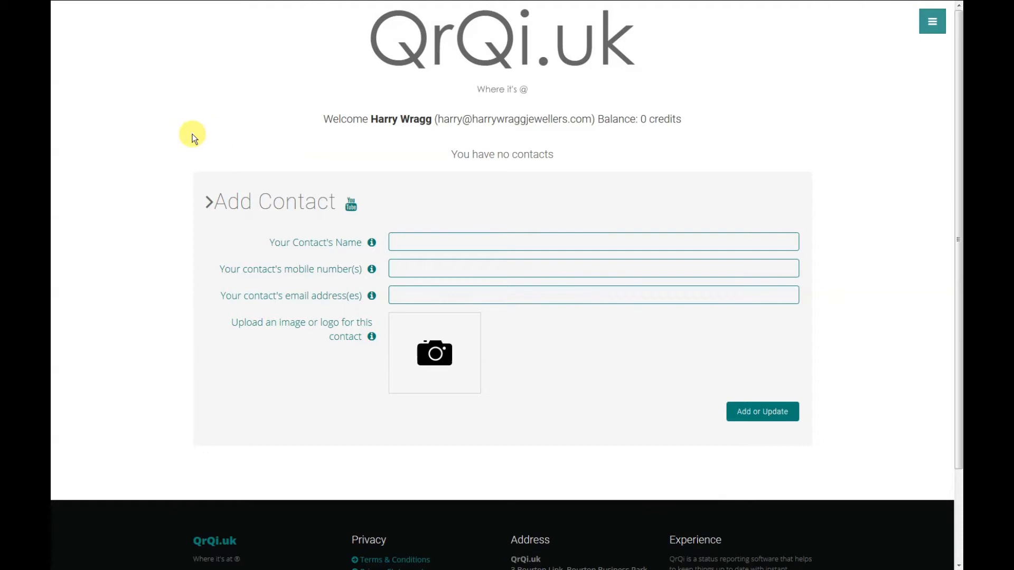
left_click(95, 2)
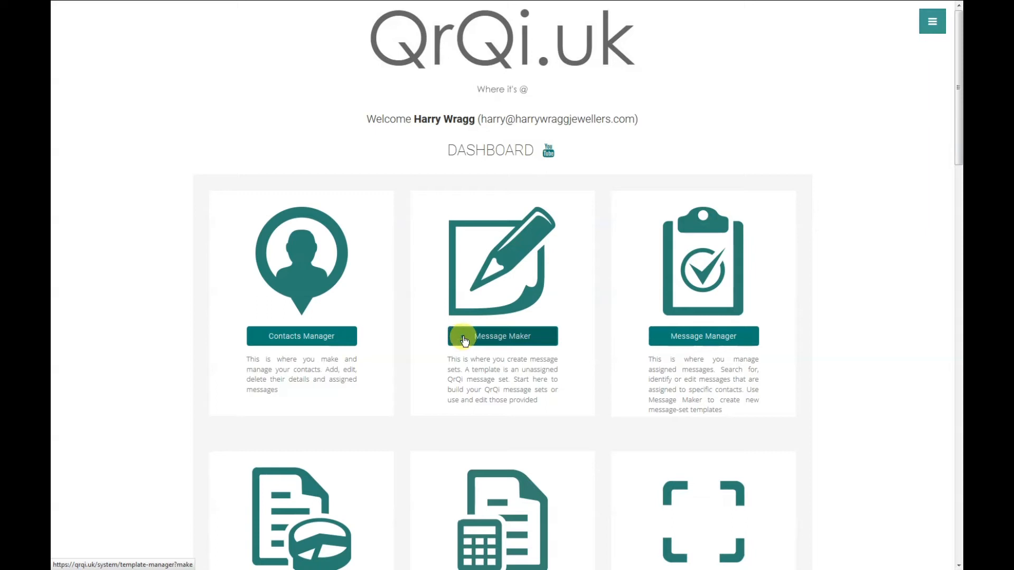
- Open the Message Maker and place the cursor in the new message set name field
left_click(495, 338)
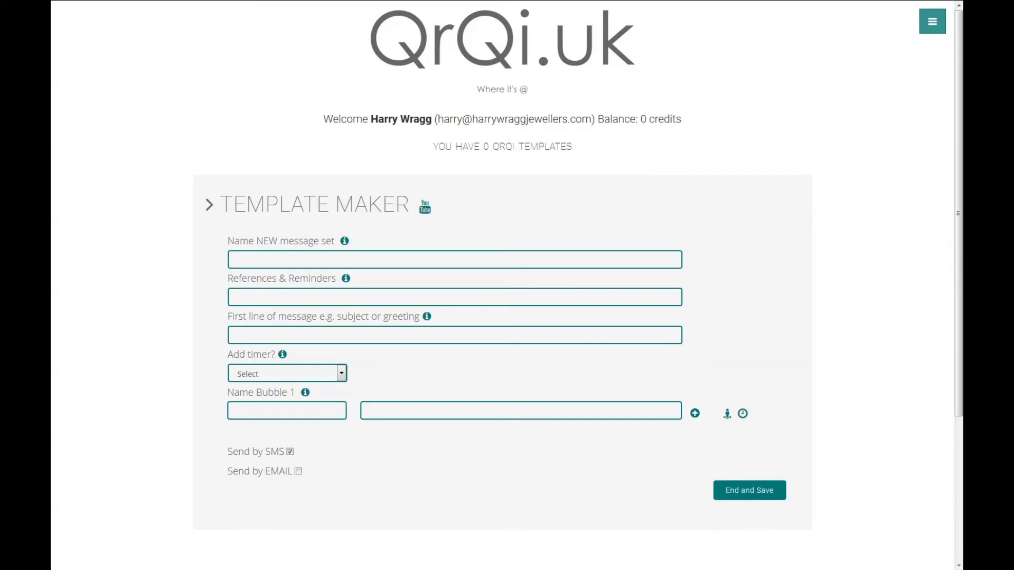
left_click(253, 257)
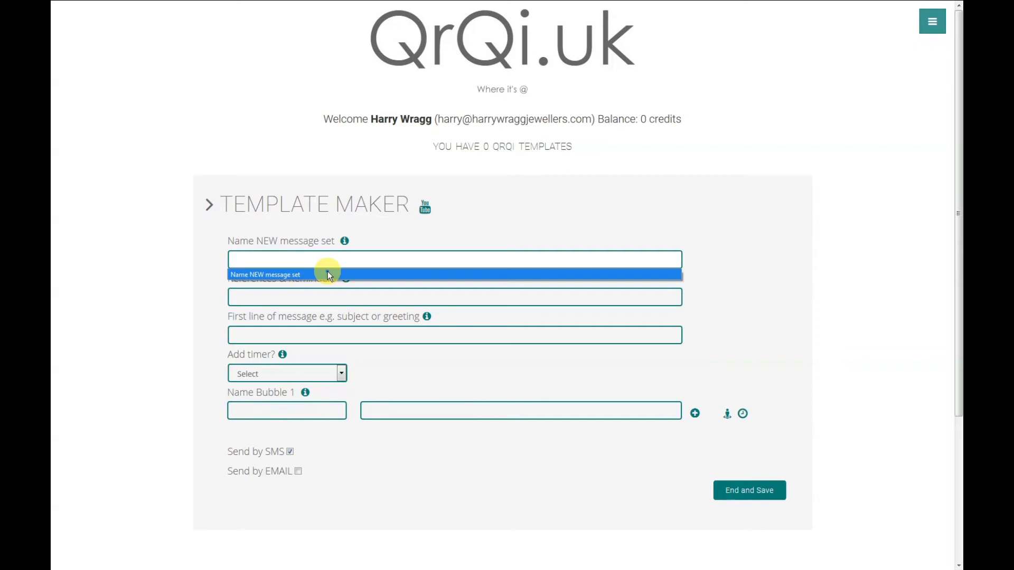
- Name the set 'Diamond Ring Renovation' with references 'Diamond Ring Renovation, rings'
type("Diamond Ring")
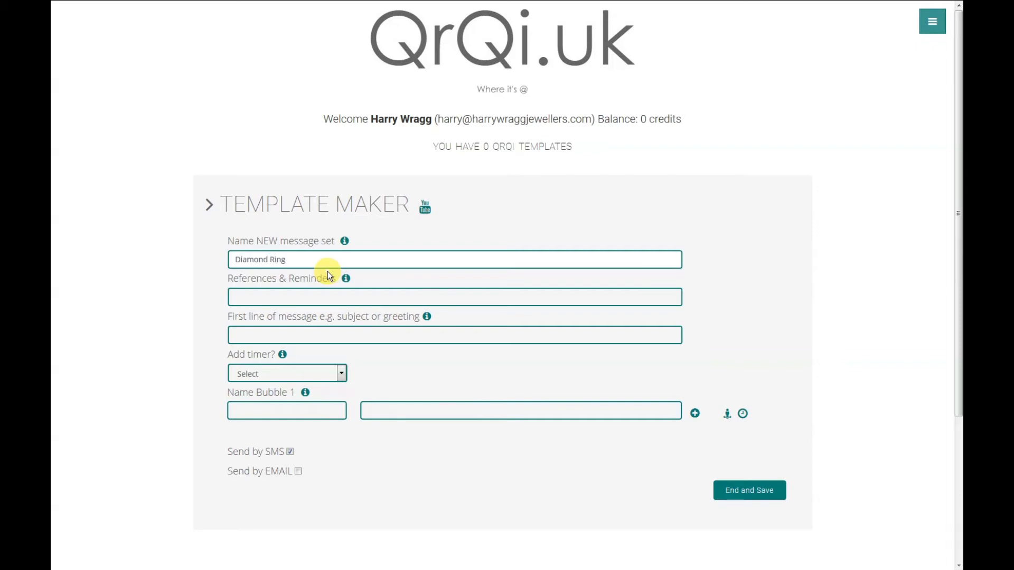
type(" Renovation")
left_click_drag(328, 259, 238, 259)
key("ctrl+c")
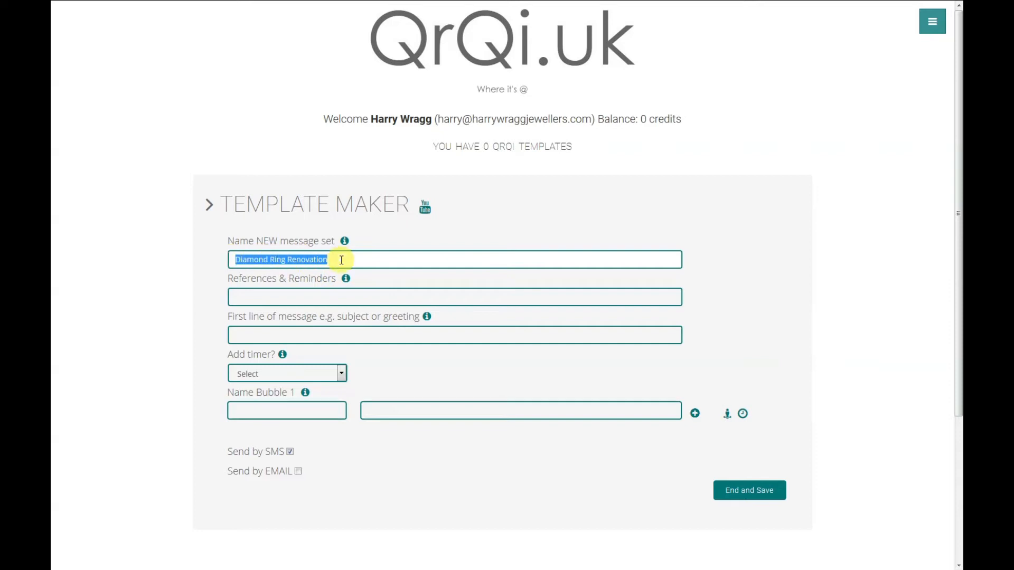
left_click(288, 295)
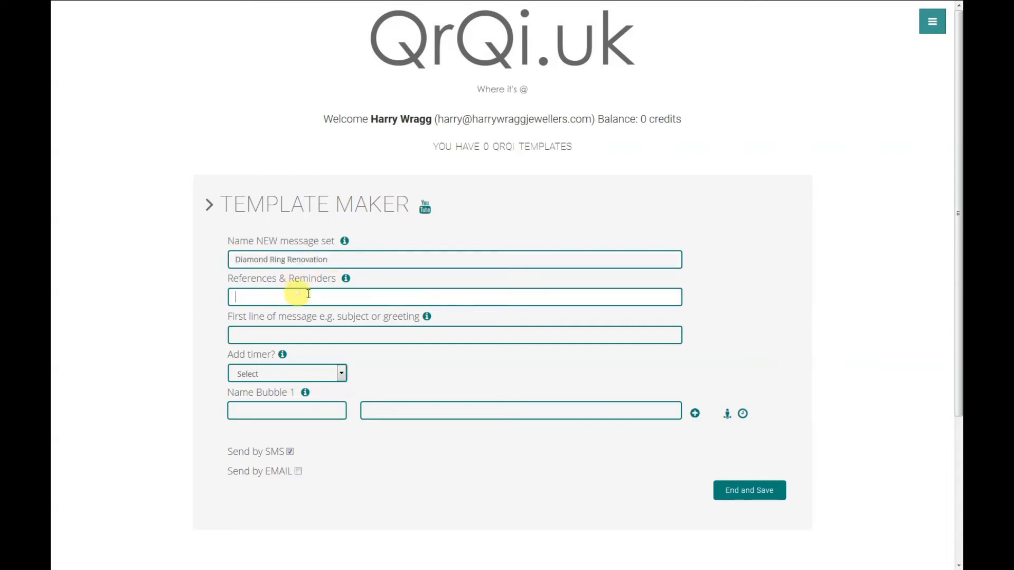
key("ctrl+v")
type(", rings")
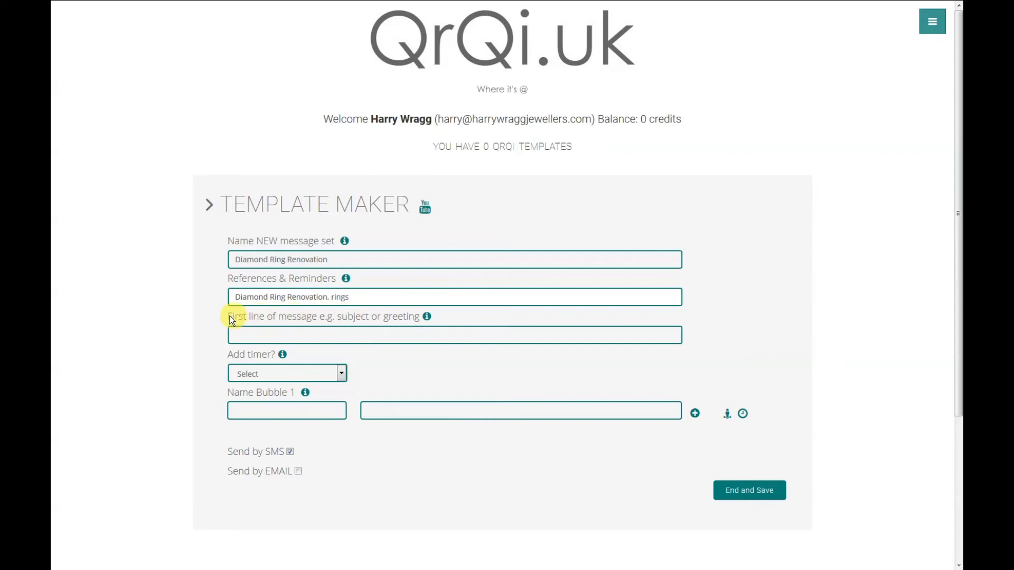
- Set the first line to 'Hello' and turn on a Start/Stop timer for bubble 1
left_click(261, 335)
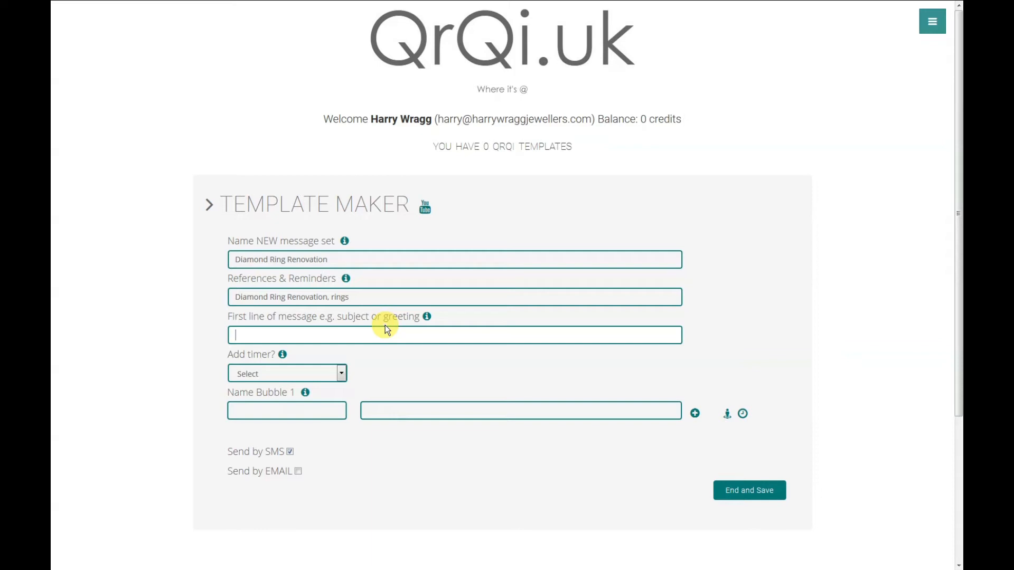
type("Hello")
left_click(341, 378)
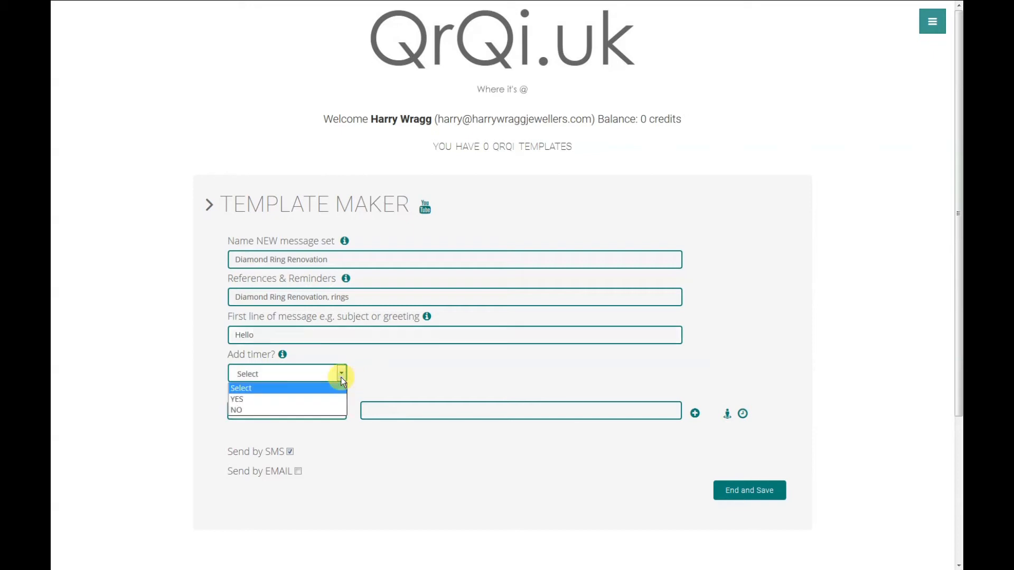
left_click(276, 403)
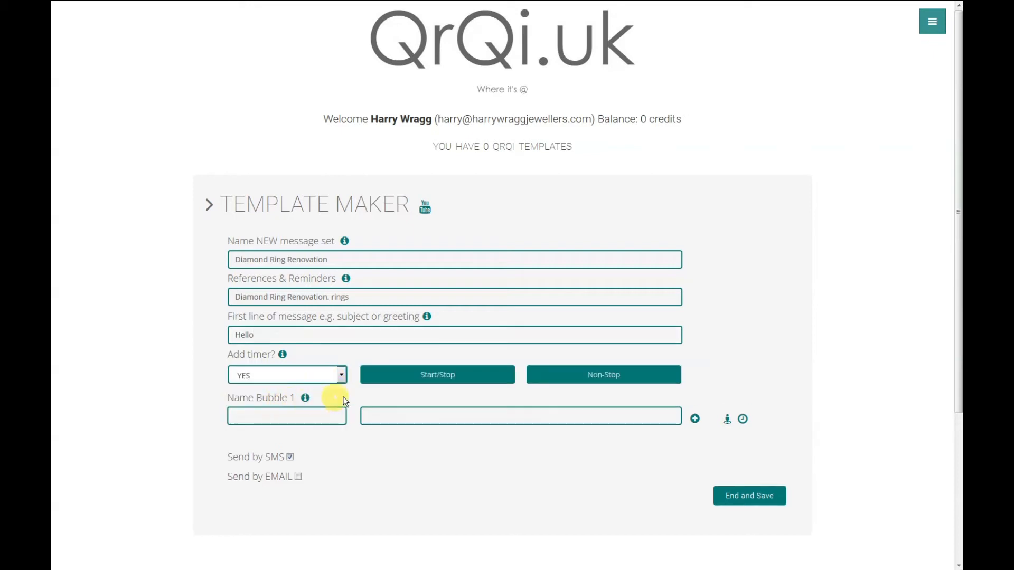
left_click(465, 381)
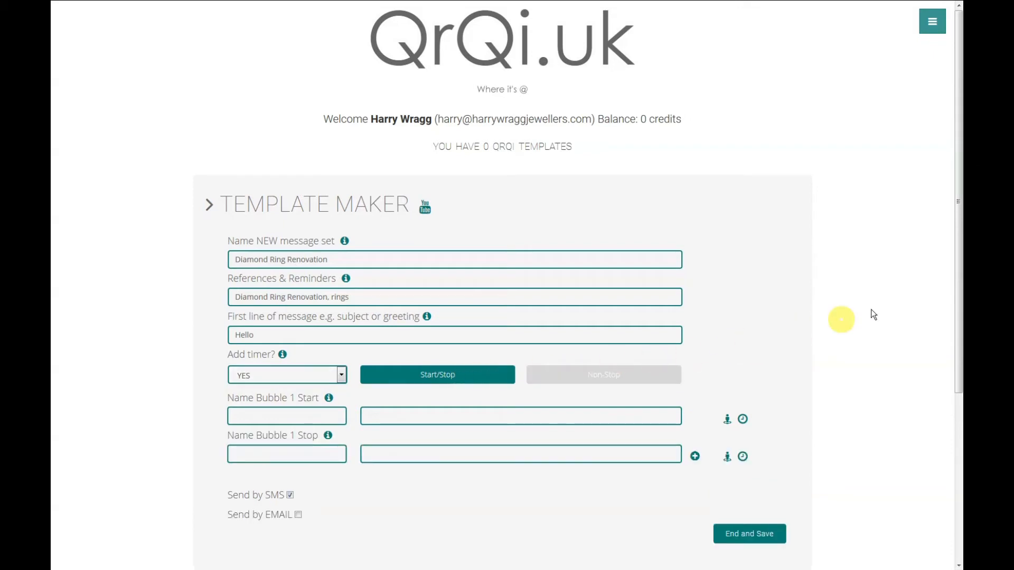
left_click_drag(960, 246, 960, 356)
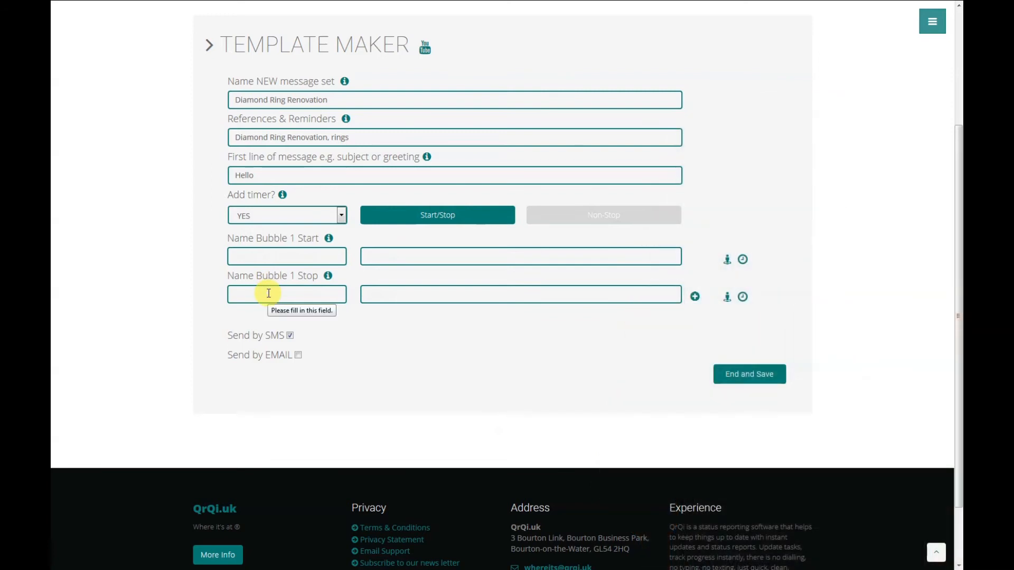
- Add start/stop bubbles 2 and 3, then view the template in the Template Manager
left_click(694, 297)
left_click(695, 373)
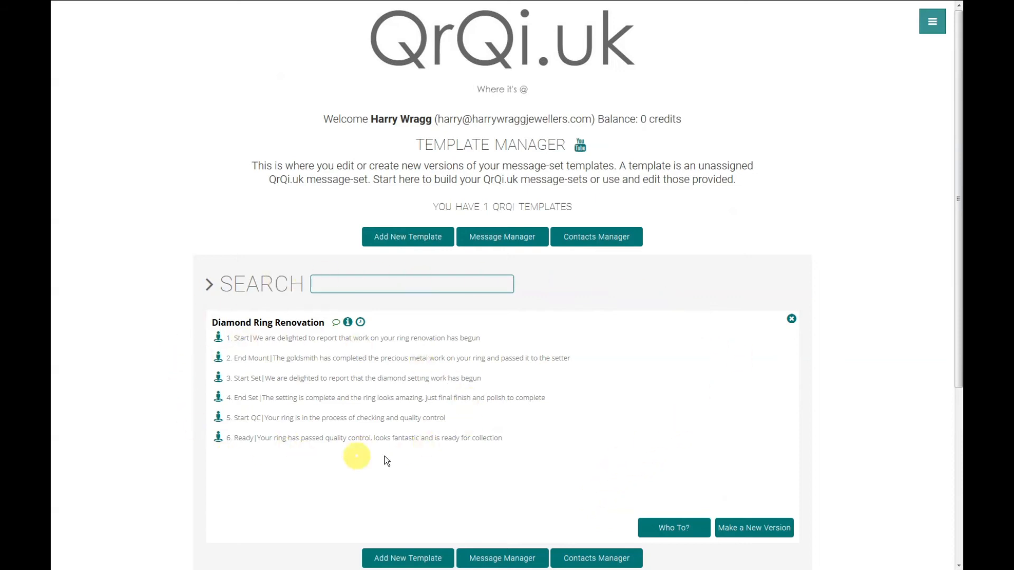
left_click(932, 21)
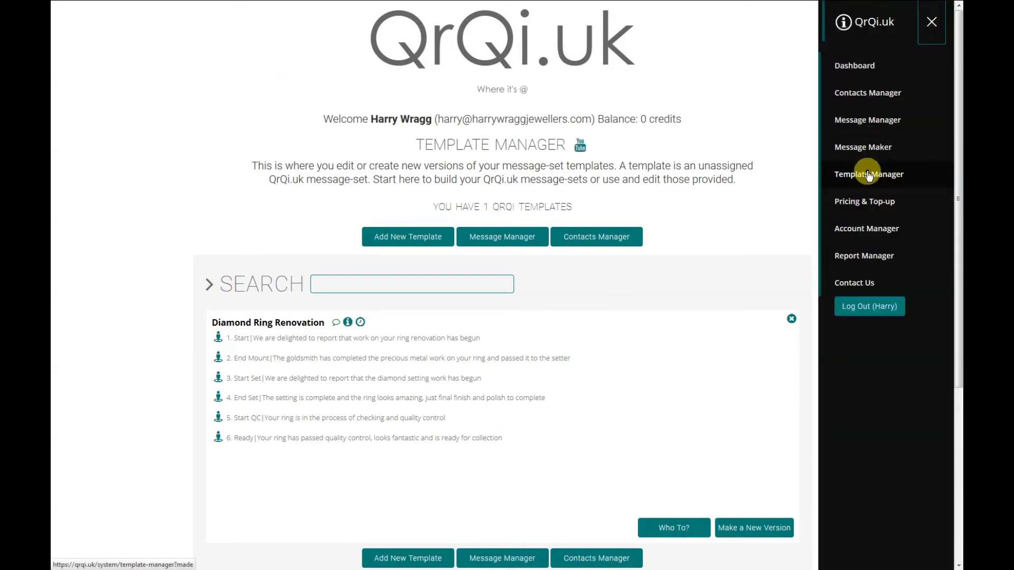
left_click(932, 21)
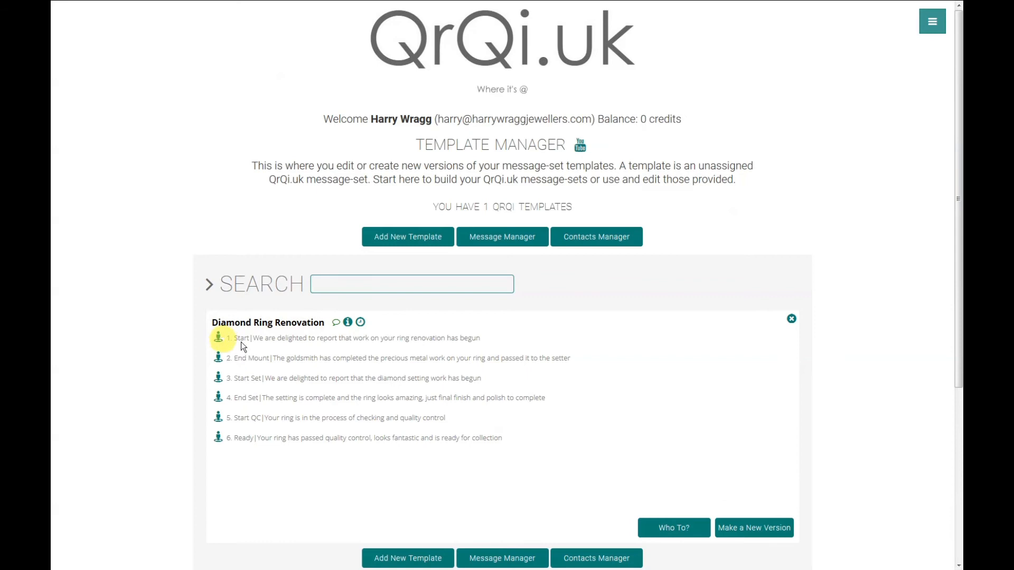
- Add a new recipient contact with their full name, mobile number and e-mail address
left_click(679, 528)
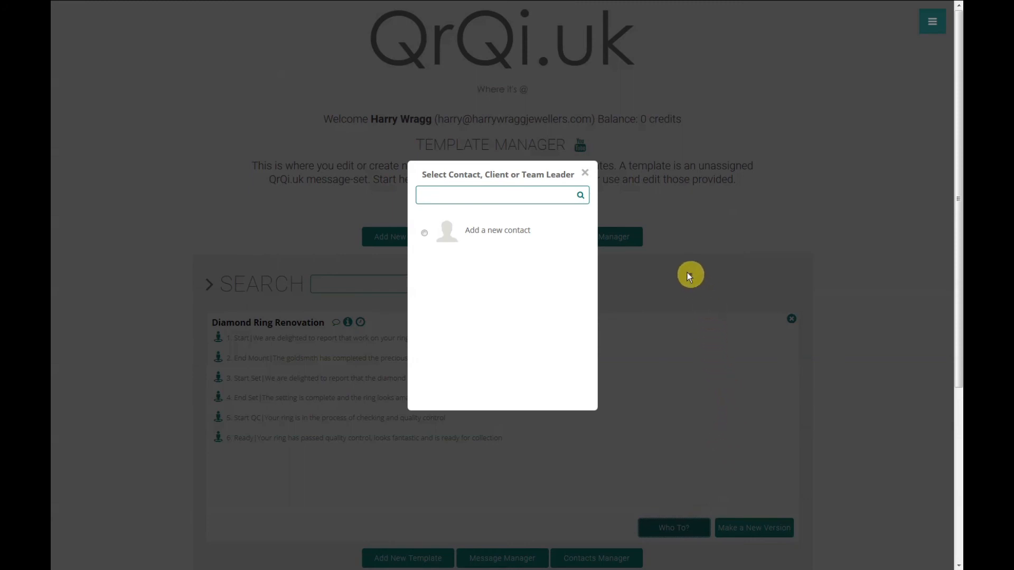
left_click(426, 236)
key("Tab")
key("Tab")
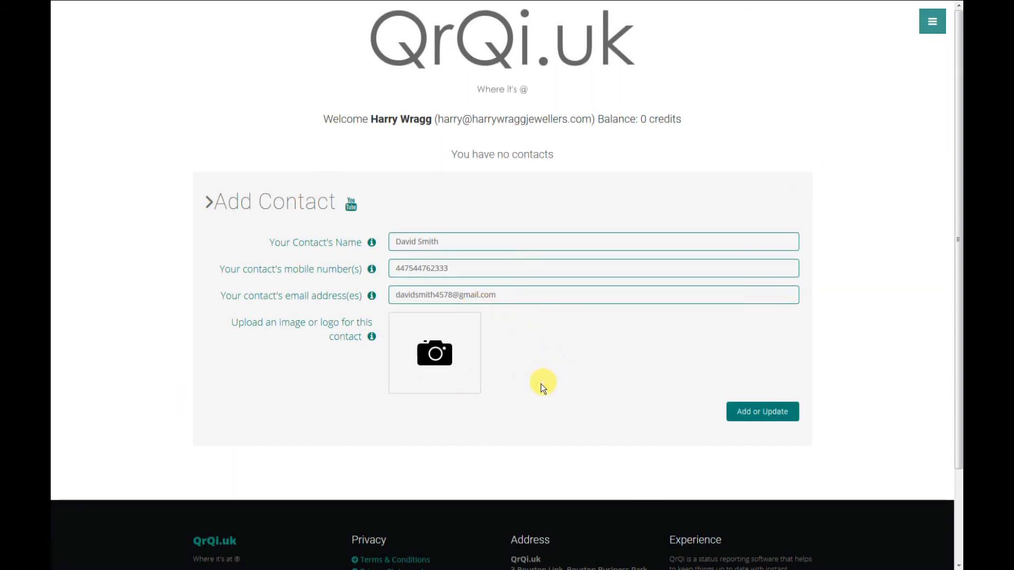
- Upload the ring photo as the contact's image and crop it
left_click(435, 358)
left_click(290, 253)
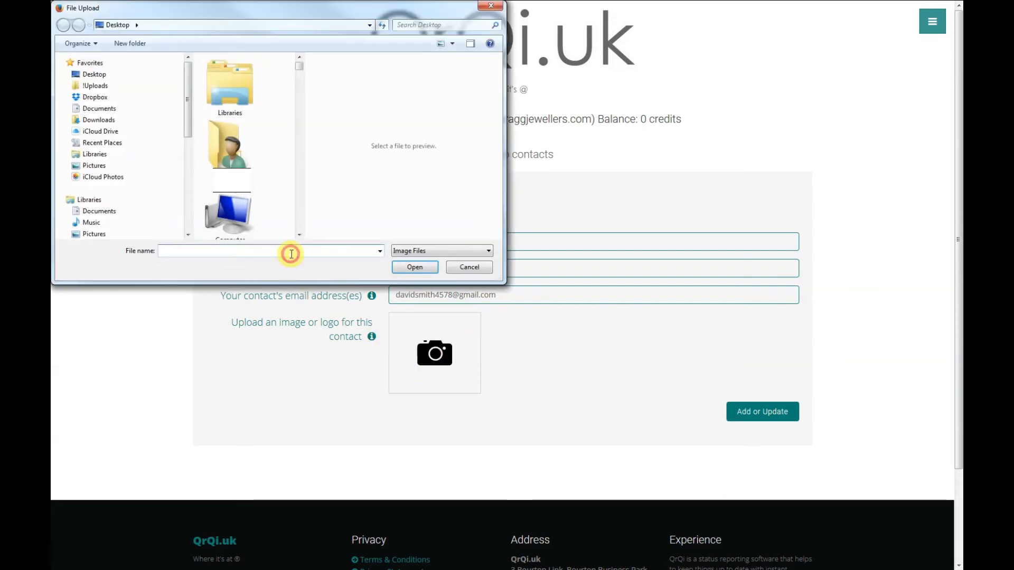
key("ctrl+v")
key("Return")
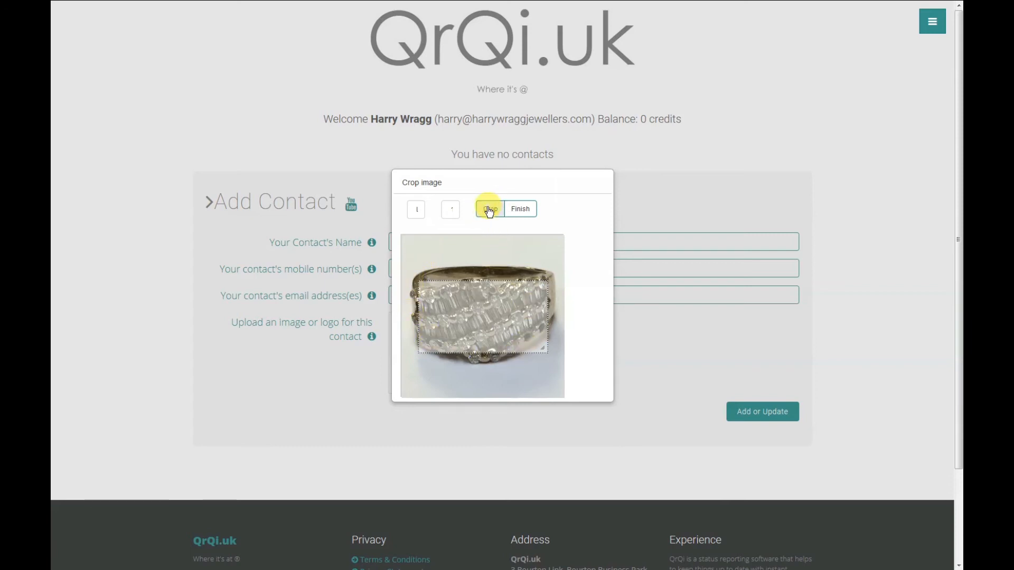
left_click(522, 211)
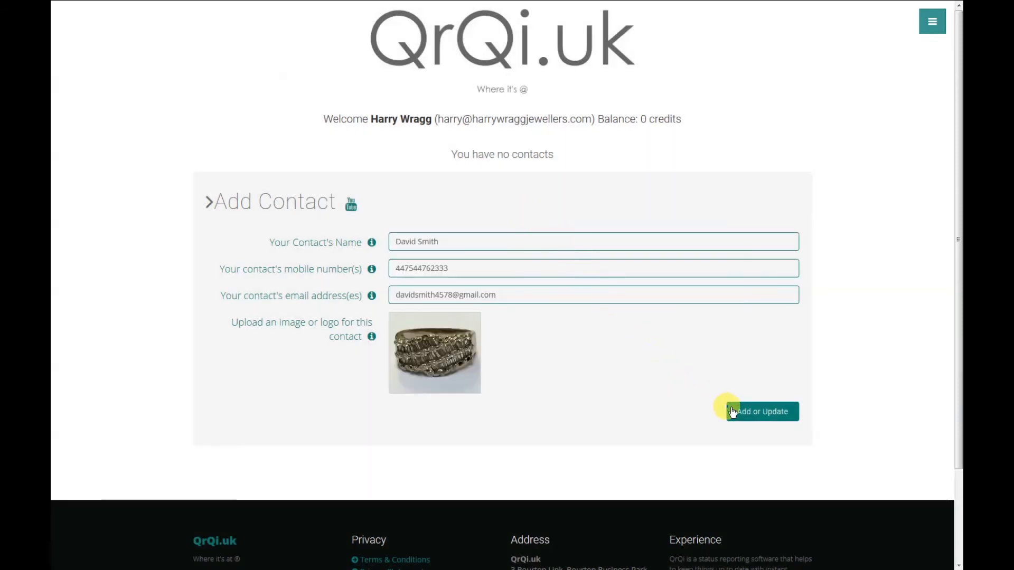
- Save the contact and assign the message set with extra recipients ticked
left_click(774, 416)
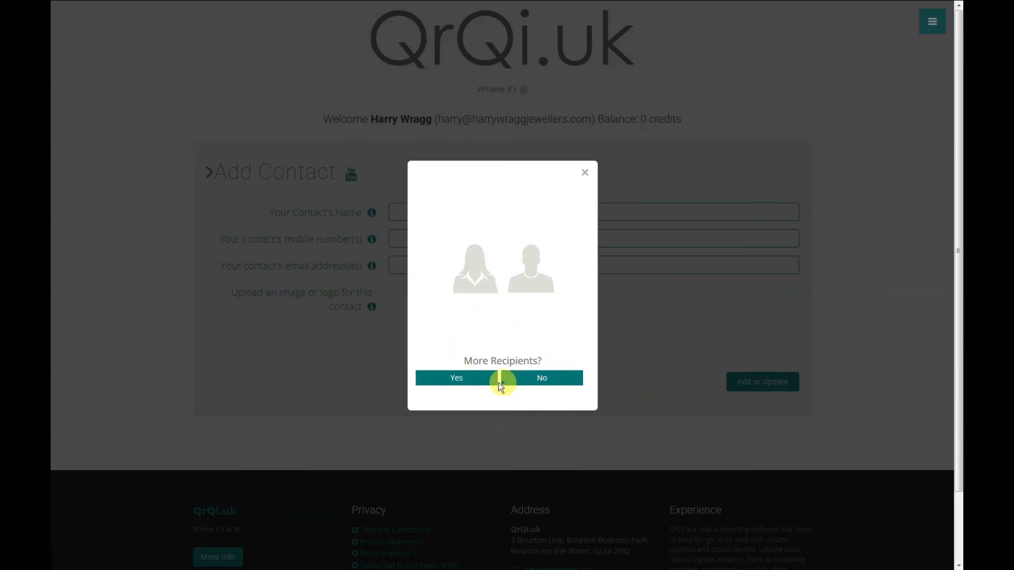
left_click(473, 379)
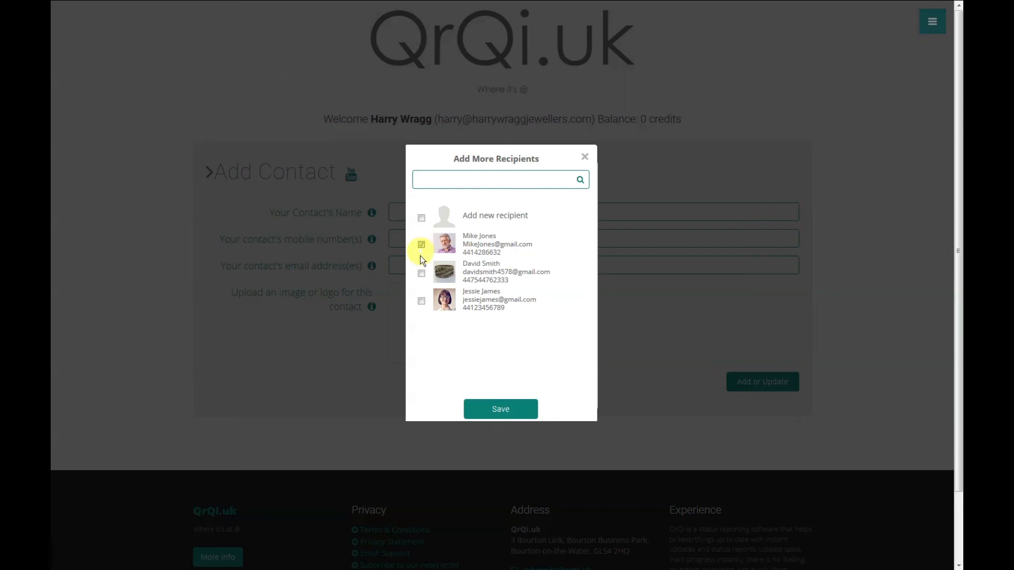
left_click(506, 410)
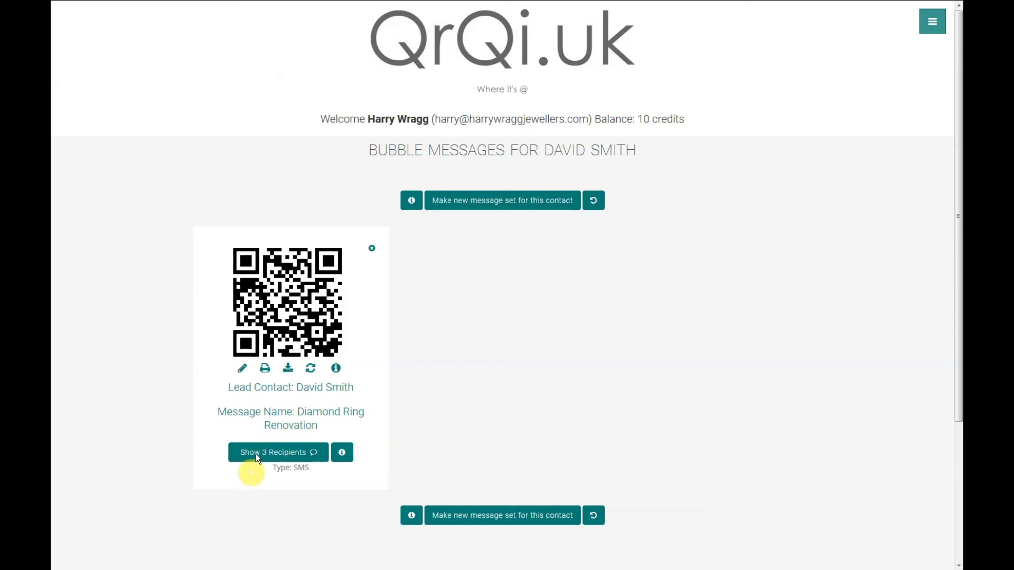
left_click(243, 368)
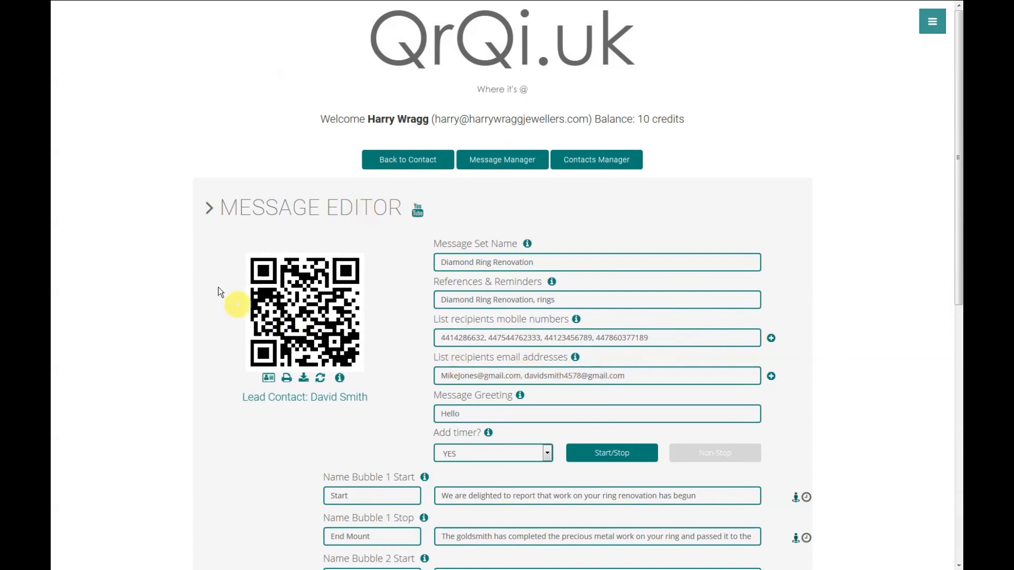
key("alt+Left")
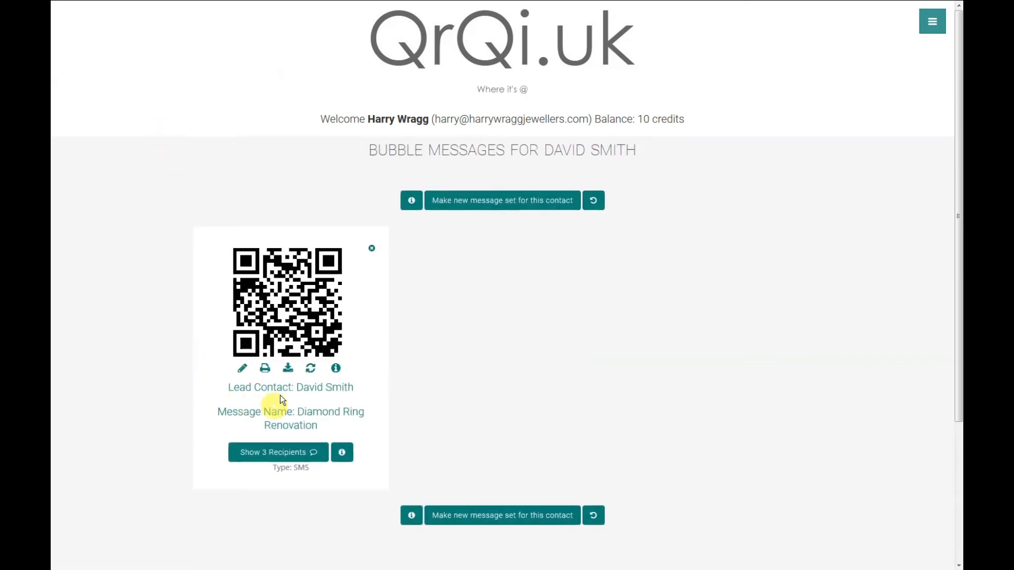
left_click(265, 369)
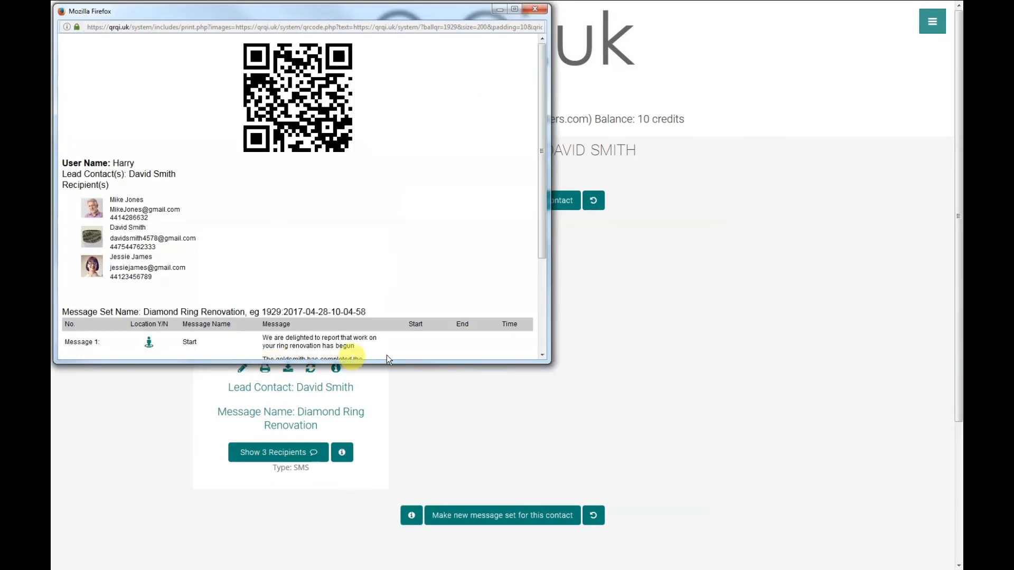
left_click_drag(544, 195, 545, 295)
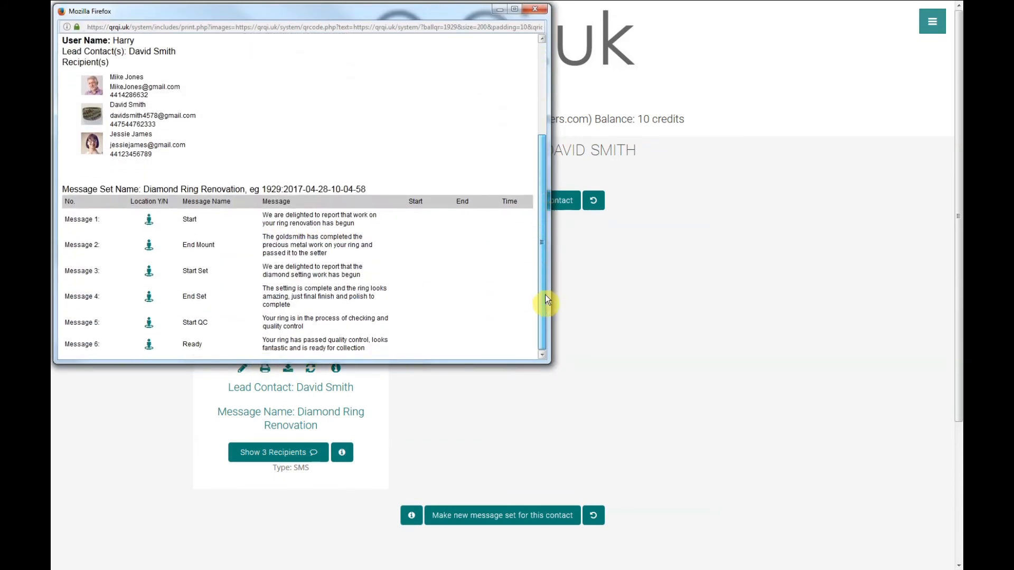
left_click(539, 10)
left_click(287, 372)
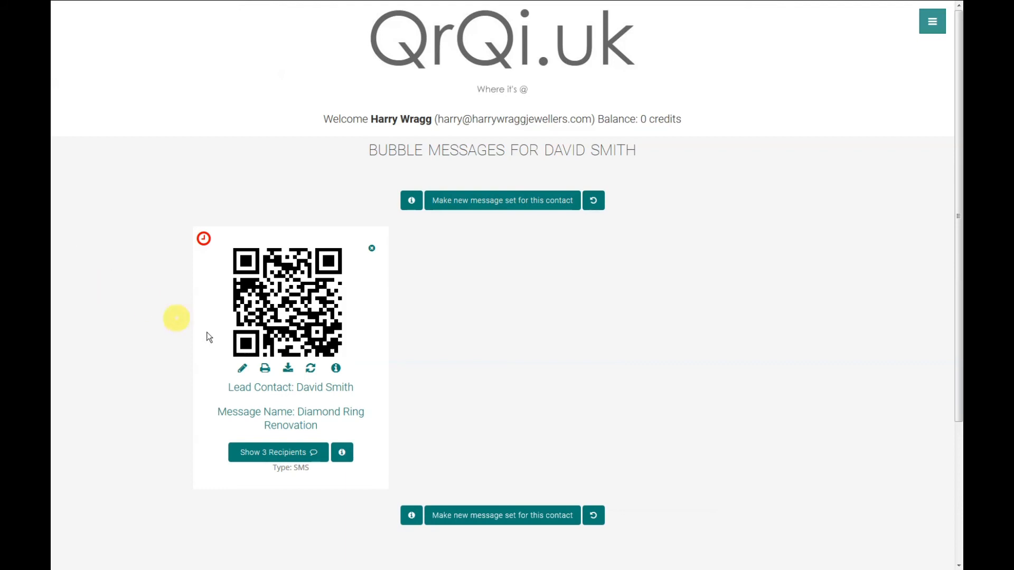
- Bring up the image options for the message set's QR code
right_click(315, 285)
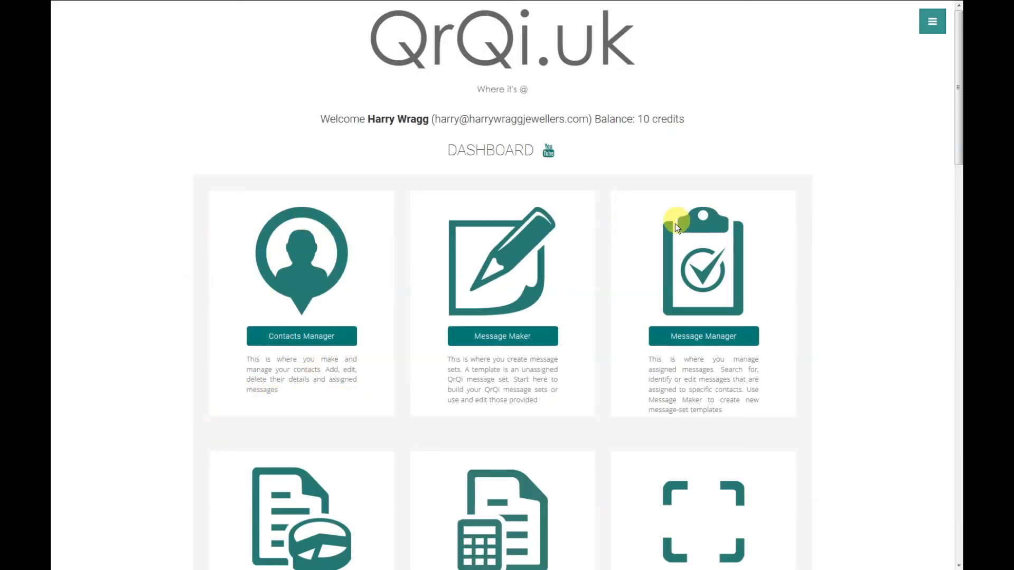
left_click(708, 277)
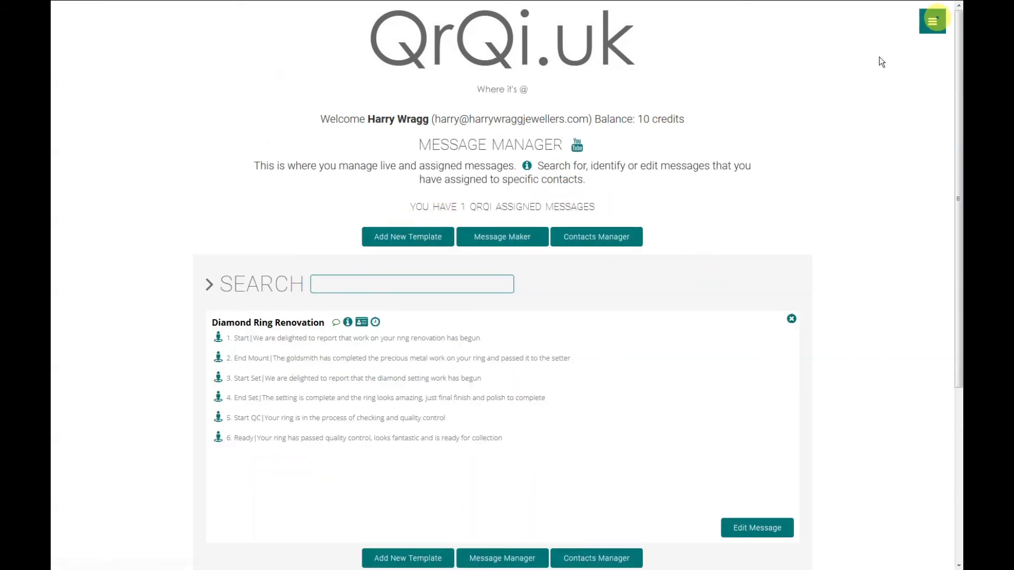
left_click(594, 238)
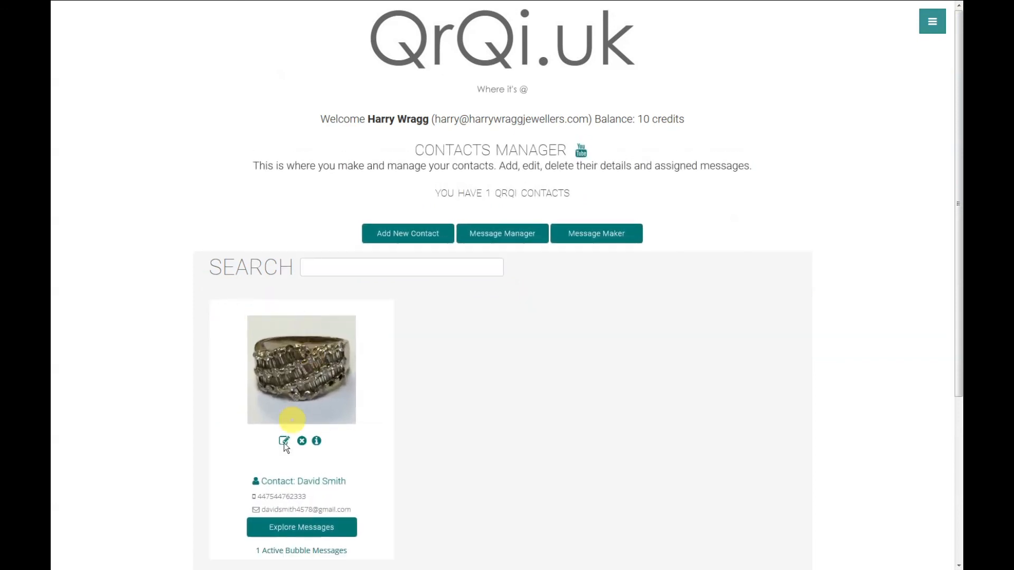
scroll(308, 453, "down", 1)
scroll(317, 459, "down", 1)
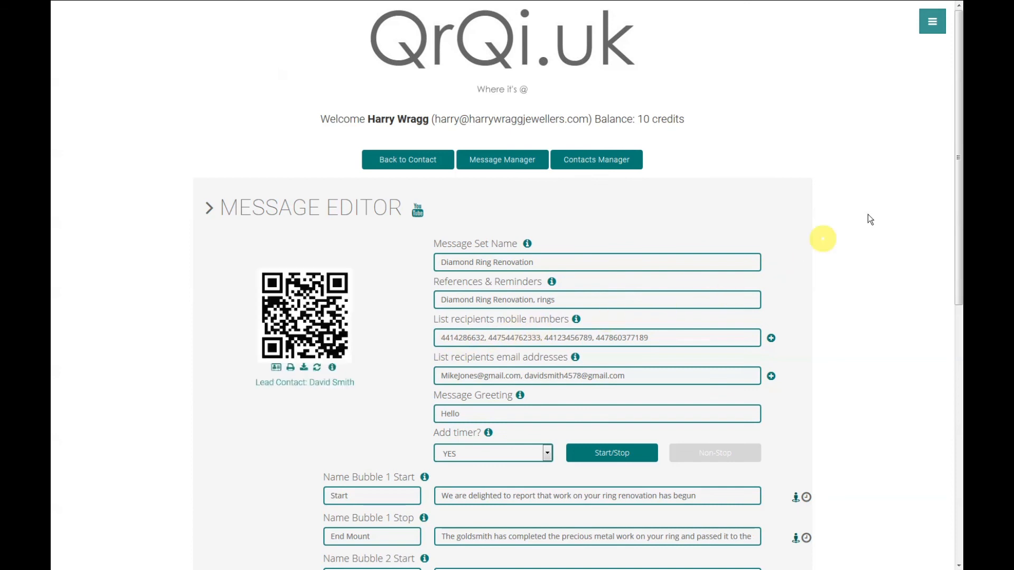
left_click_drag(959, 161, 942, 293)
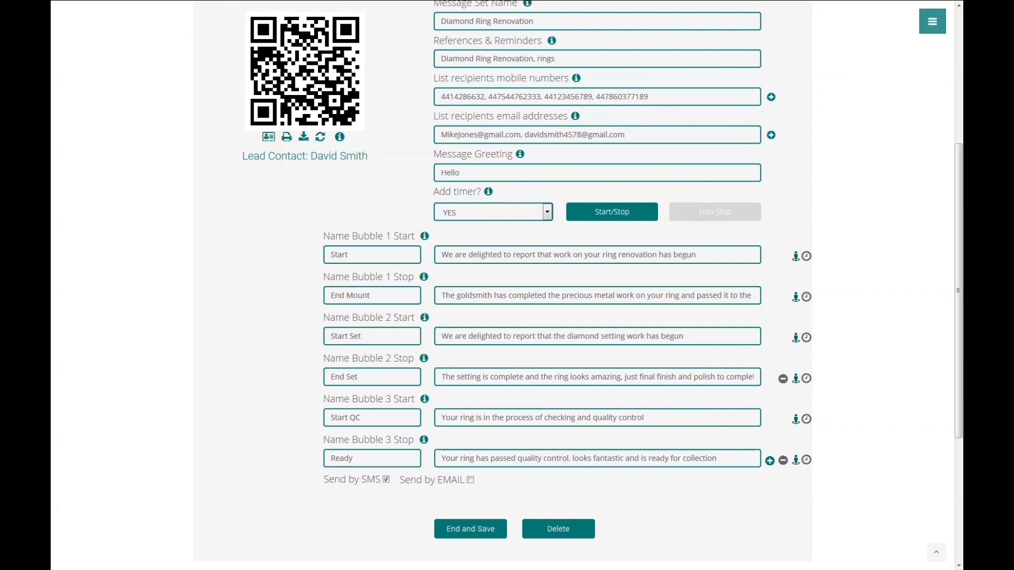
left_click(932, 22)
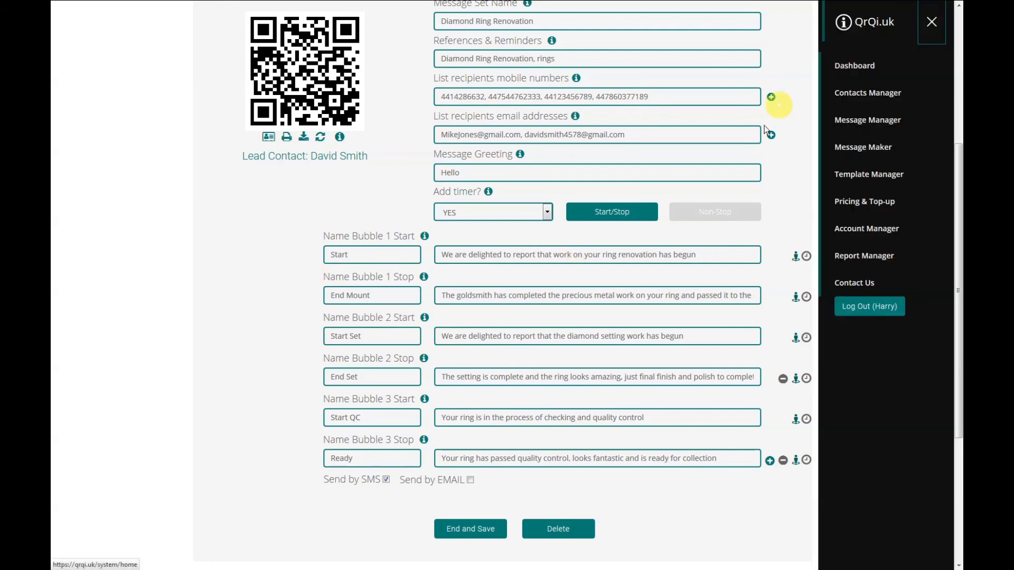
left_click(855, 68)
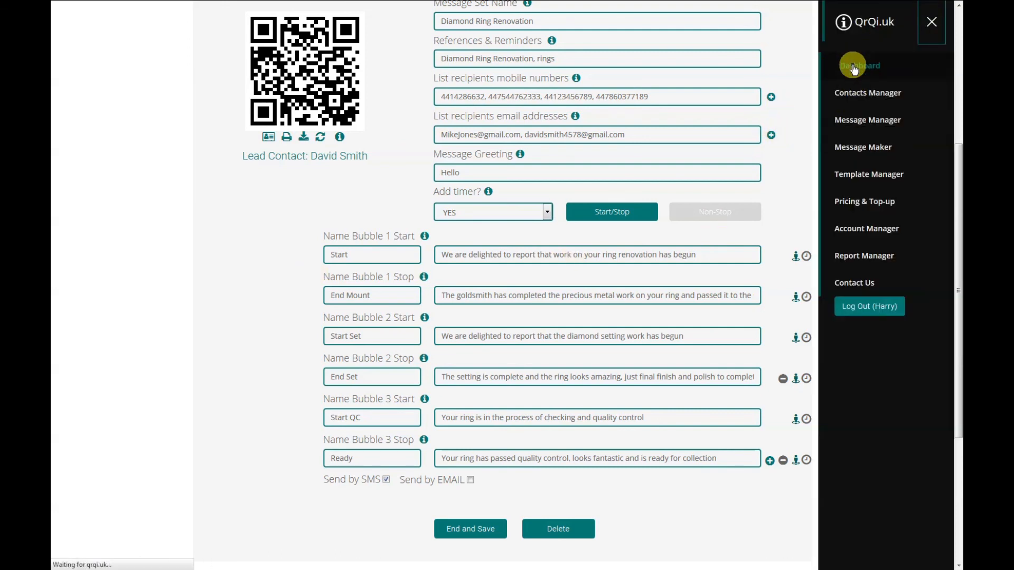